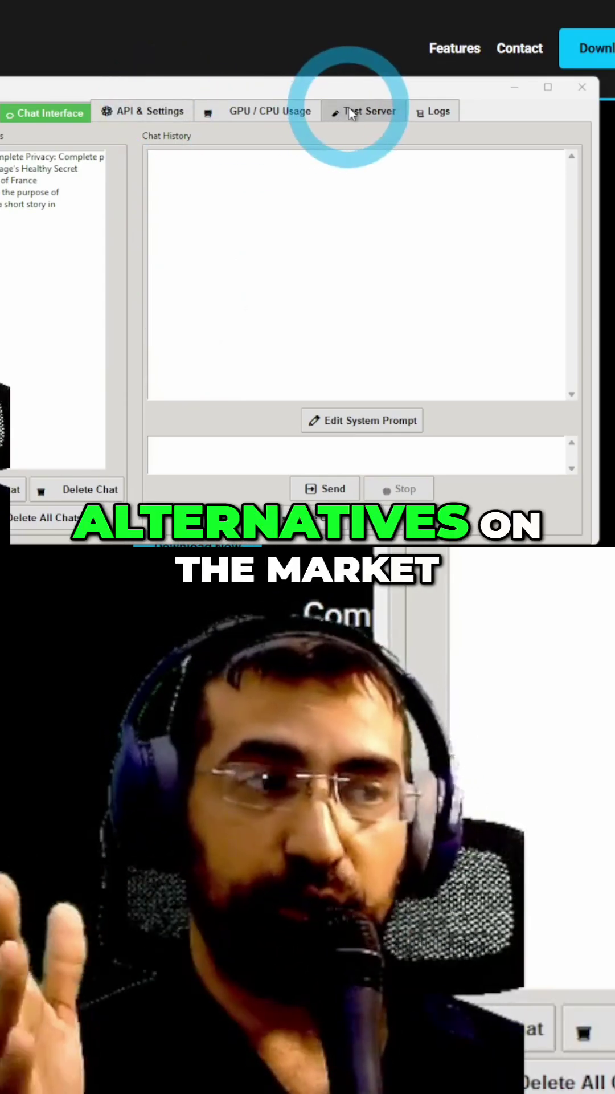
- Confirm the Reasoning-Llama-1b-v0.1-Q5_K_S.gguf download is already complete, then run the model
{"action": "left_click", "coordinate": [349, 110]}
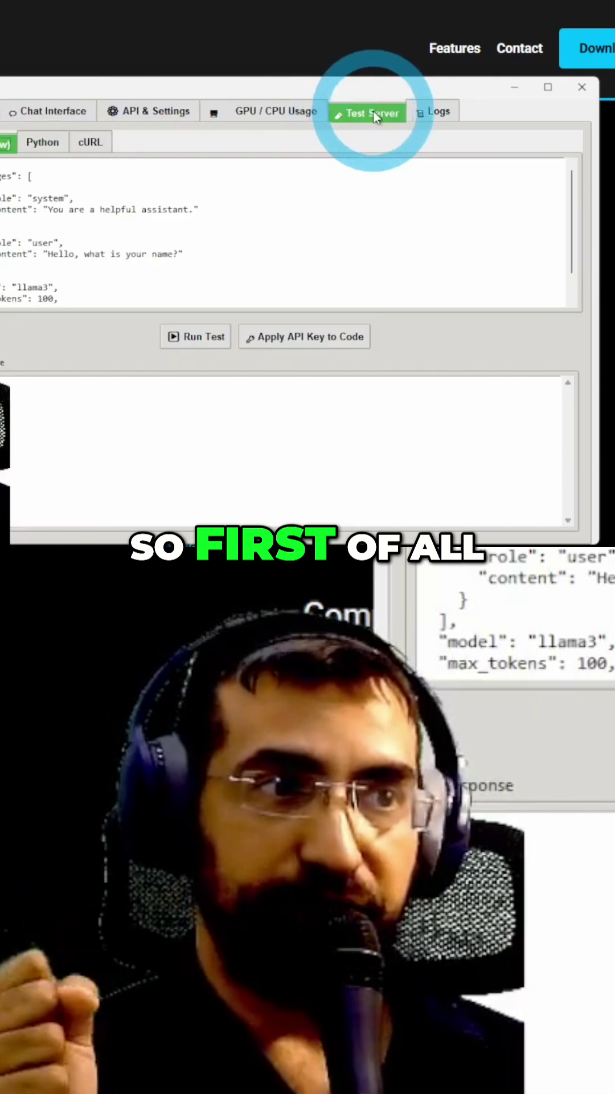
{"action": "left_click", "coordinate": [155, 109]}
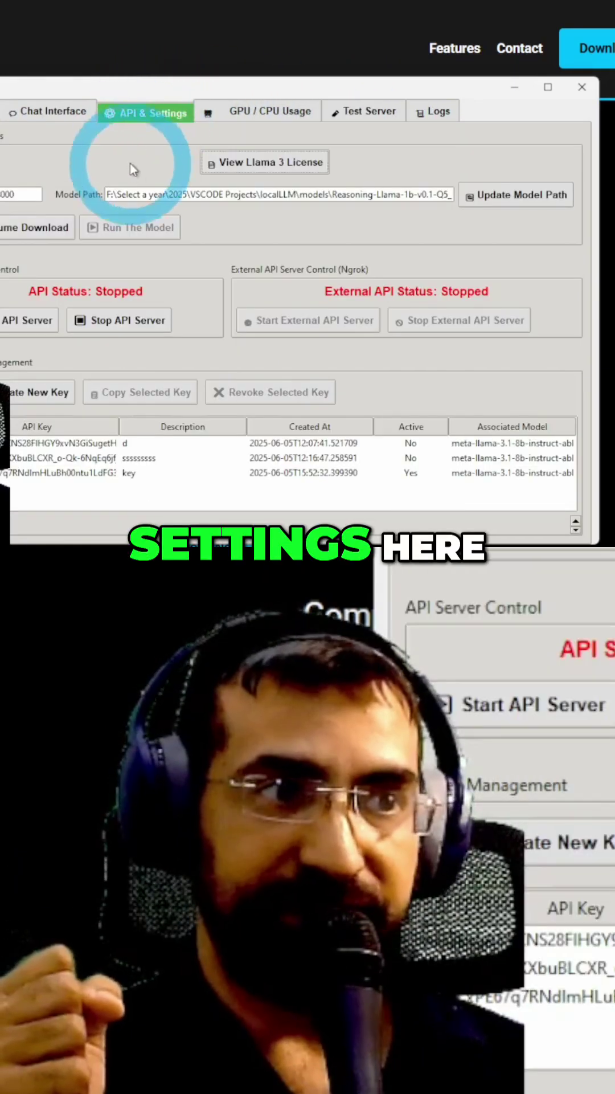
{"action": "left_click_drag", "start_coordinate": [122, 195], "coordinate": [540, 198]}
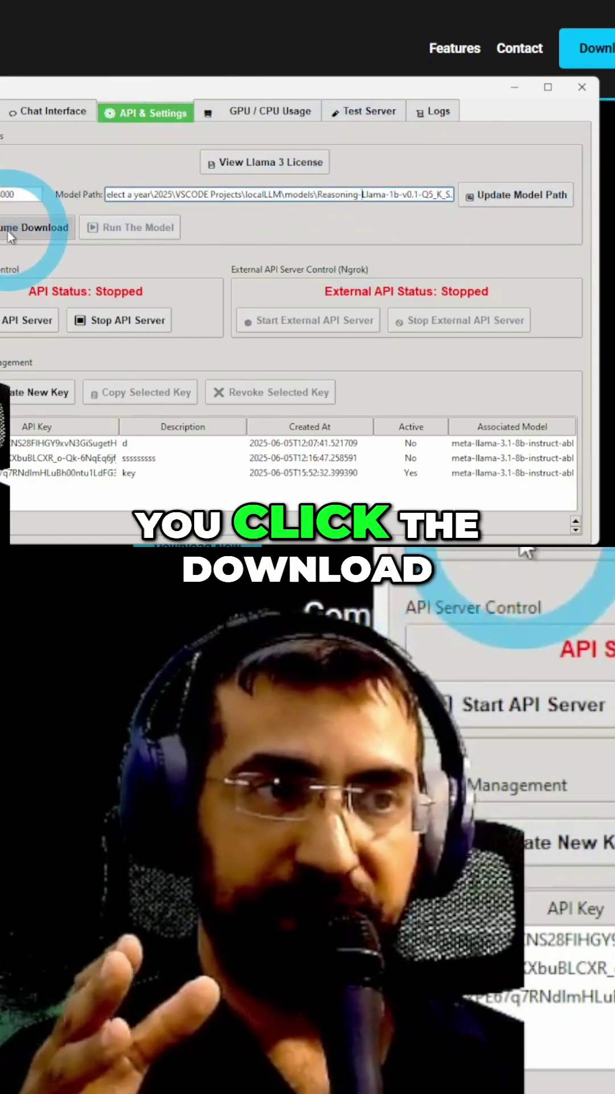
{"action": "left_click", "coordinate": [7, 231]}
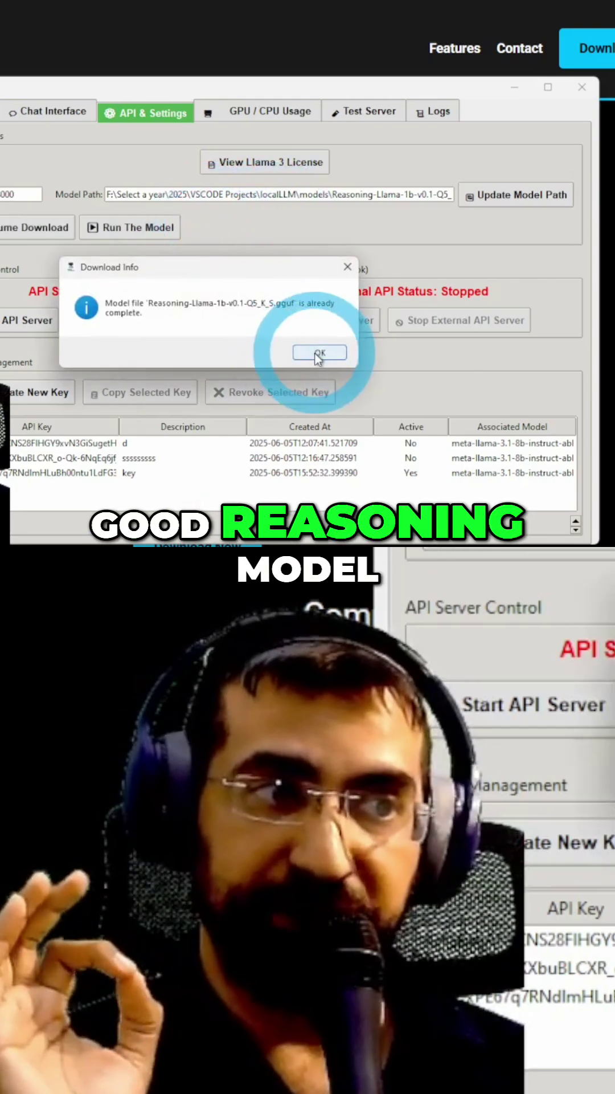
{"action": "left_click", "coordinate": [319, 352]}
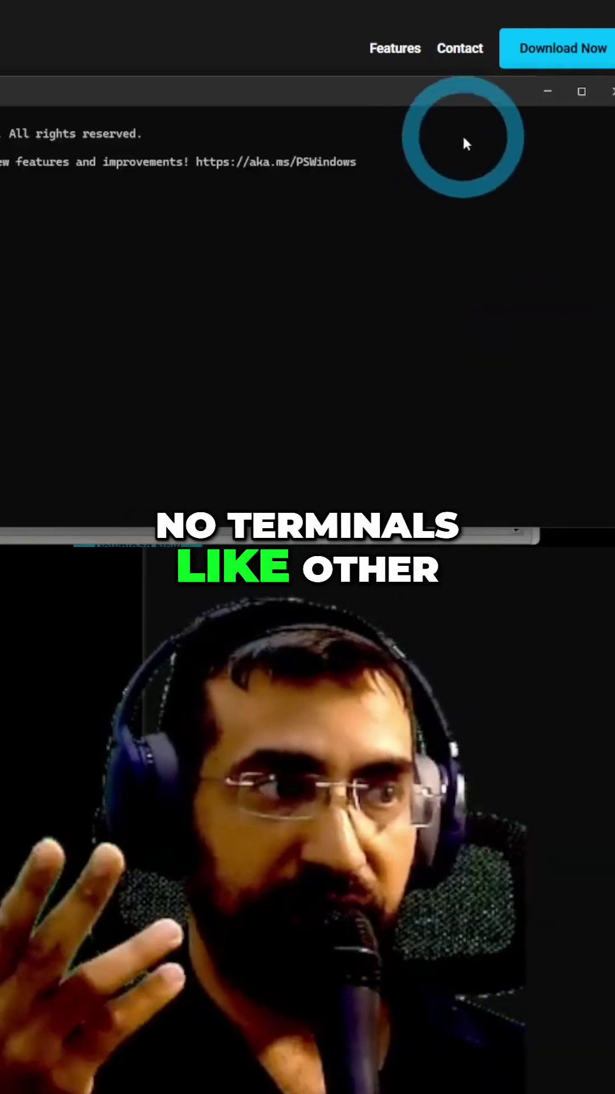
{"action": "left_click", "coordinate": [540, 97]}
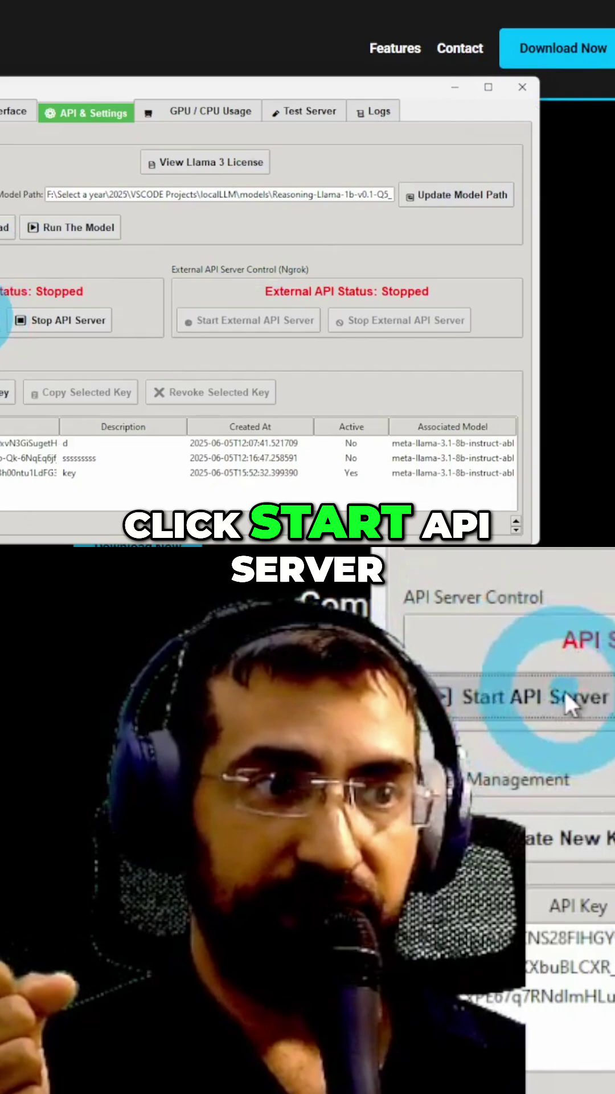
- Start the local API server from API & Settings so API Status reads Running
{"action": "left_click", "coordinate": [566, 692]}
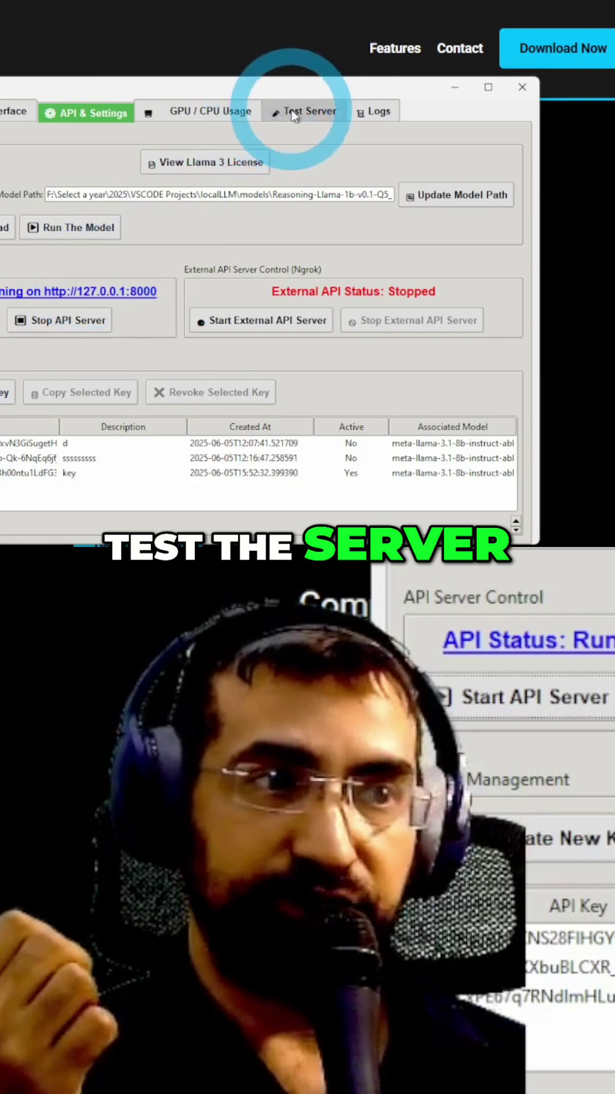
- Run the sample JSON test request and get the assistant's reply
{"action": "left_click", "coordinate": [300, 117]}
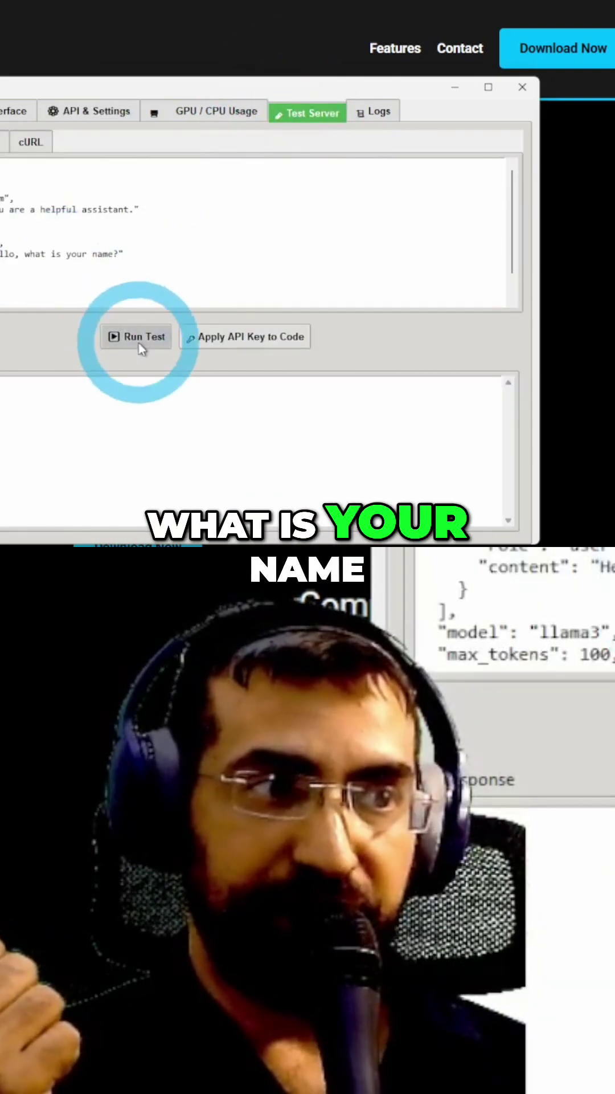
{"action": "left_click", "coordinate": [136, 337]}
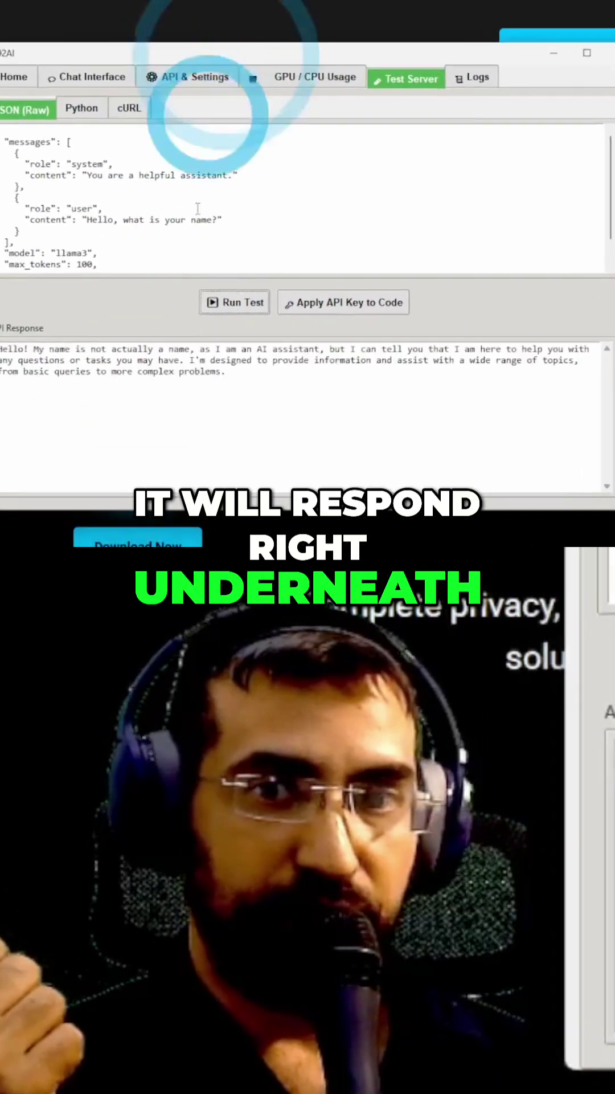
{"action": "triple_click", "coordinate": [90, 349]}
{"action": "left_click", "coordinate": [137, 354]}
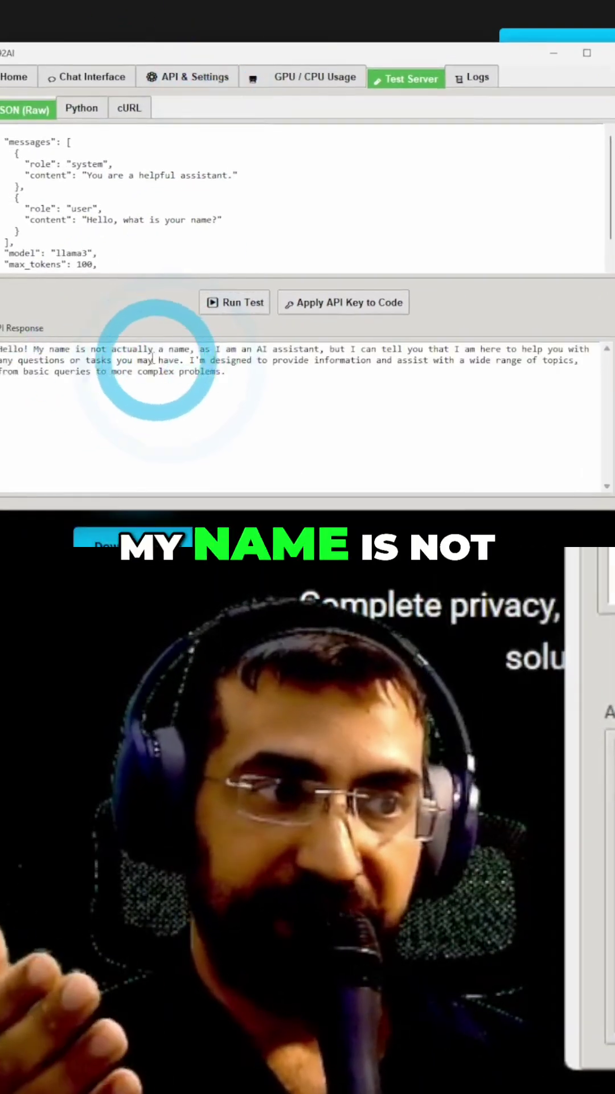
- Run the Python example test, which fails with 401 Unauthorized
{"action": "left_click", "coordinate": [257, 385]}
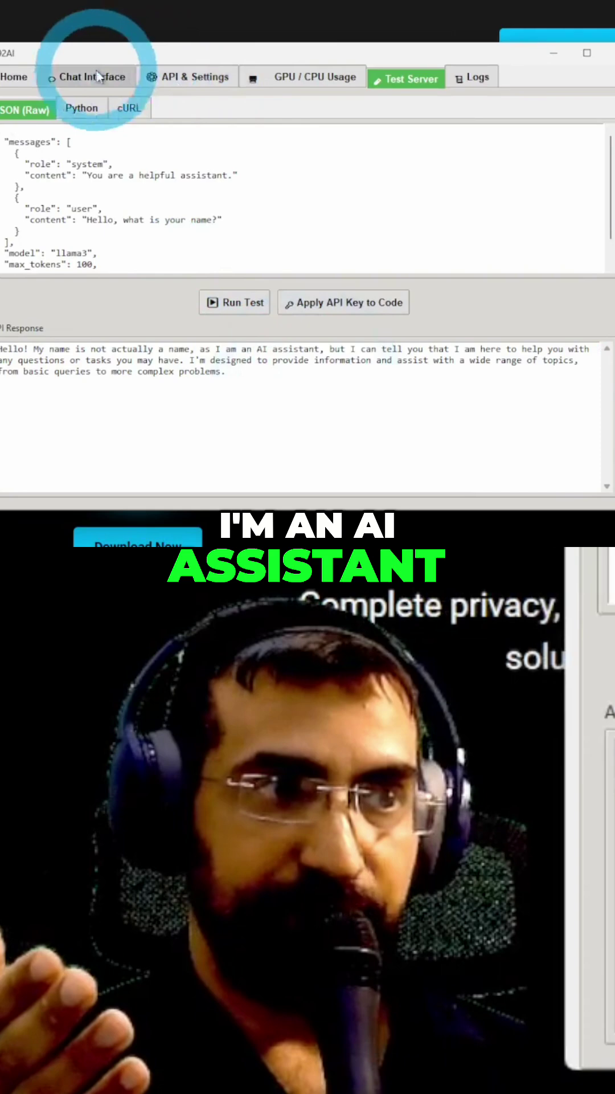
{"action": "left_click", "coordinate": [82, 108]}
{"action": "left_click", "coordinate": [236, 307]}
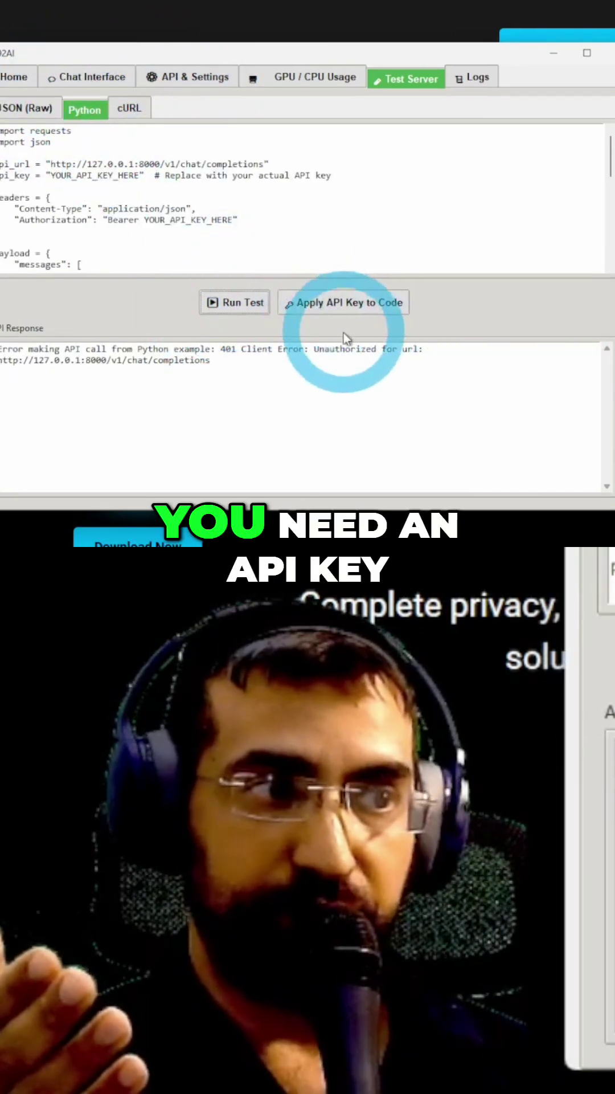
- Generate and confirm a new API key
{"action": "left_click", "coordinate": [183, 80]}
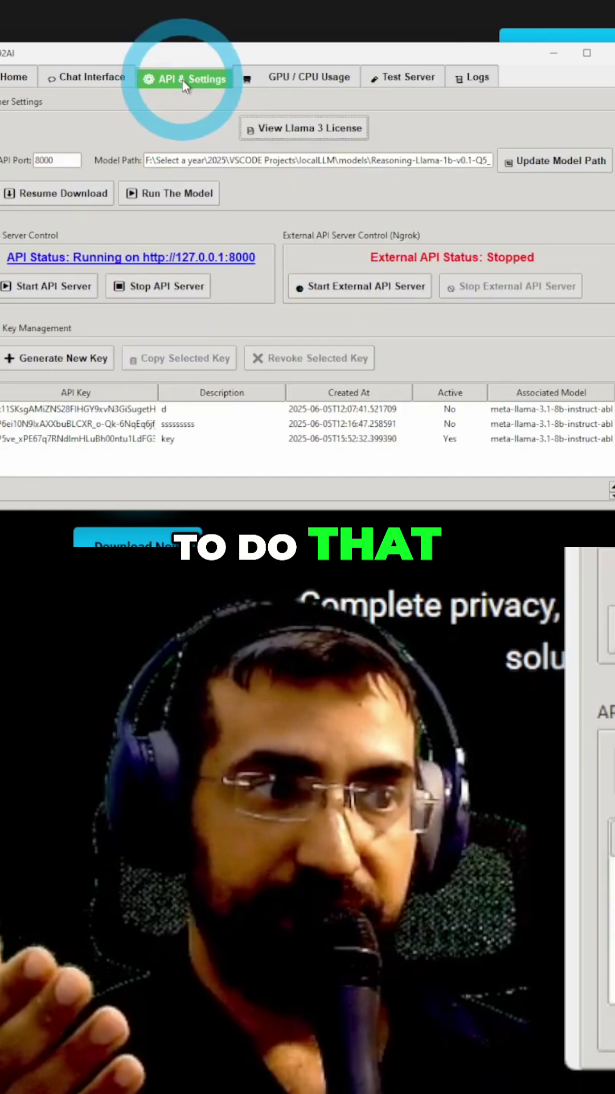
{"action": "left_click", "coordinate": [48, 357]}
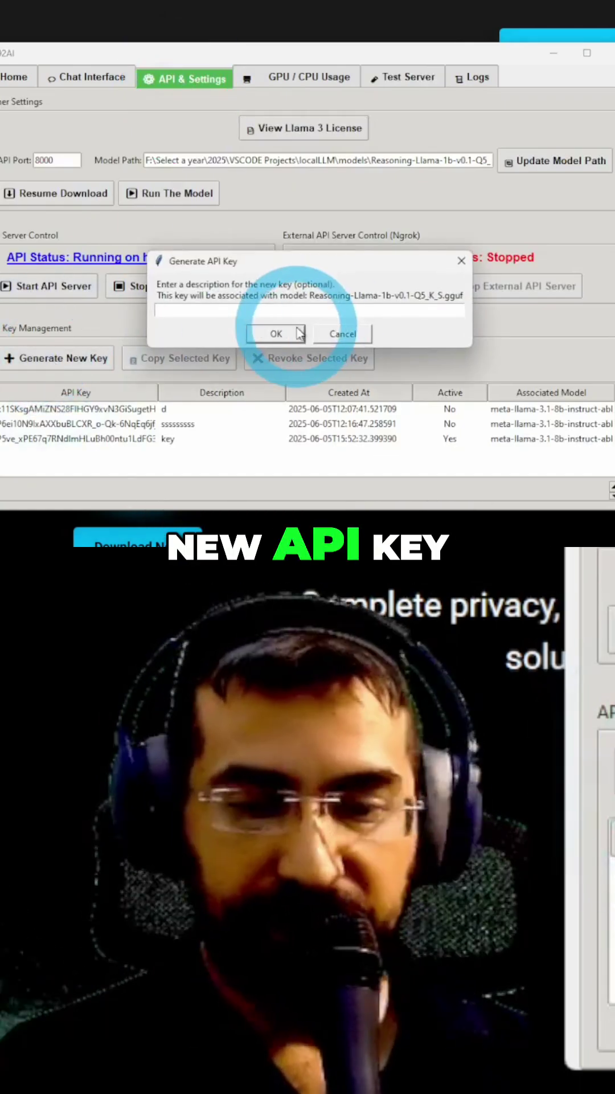
{"action": "type", "text": "name"}
{"action": "left_click", "coordinate": [291, 333]}
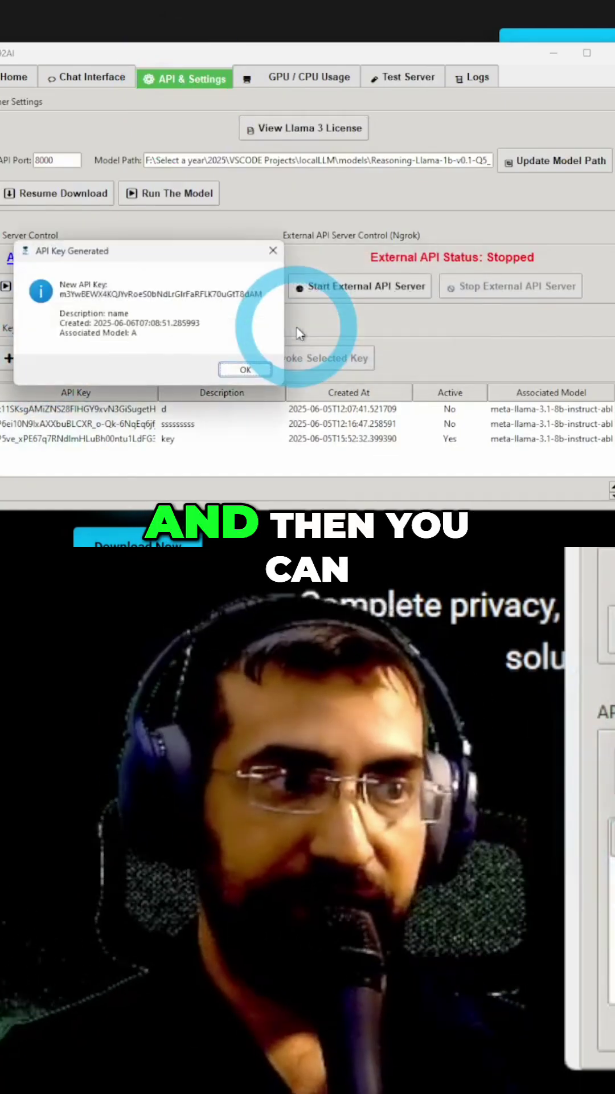
{"action": "left_click", "coordinate": [242, 368]}
- Apply the new key to the Python example and rerun it, getting 'The capital of France is Paris.'
{"action": "left_click", "coordinate": [409, 77]}
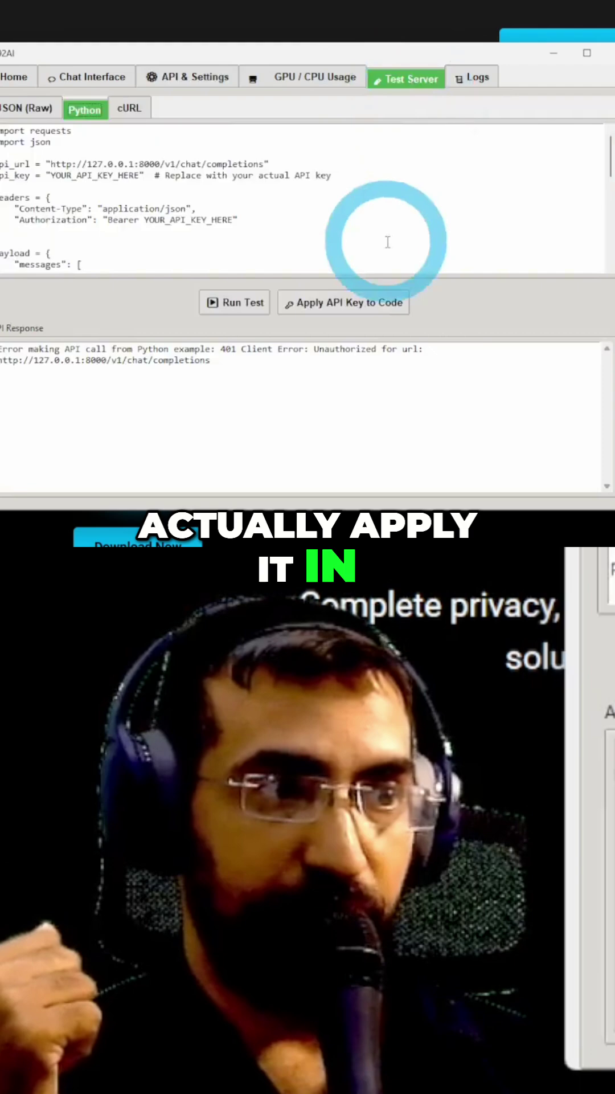
{"action": "left_click", "coordinate": [334, 302]}
{"action": "left_click", "coordinate": [263, 352]}
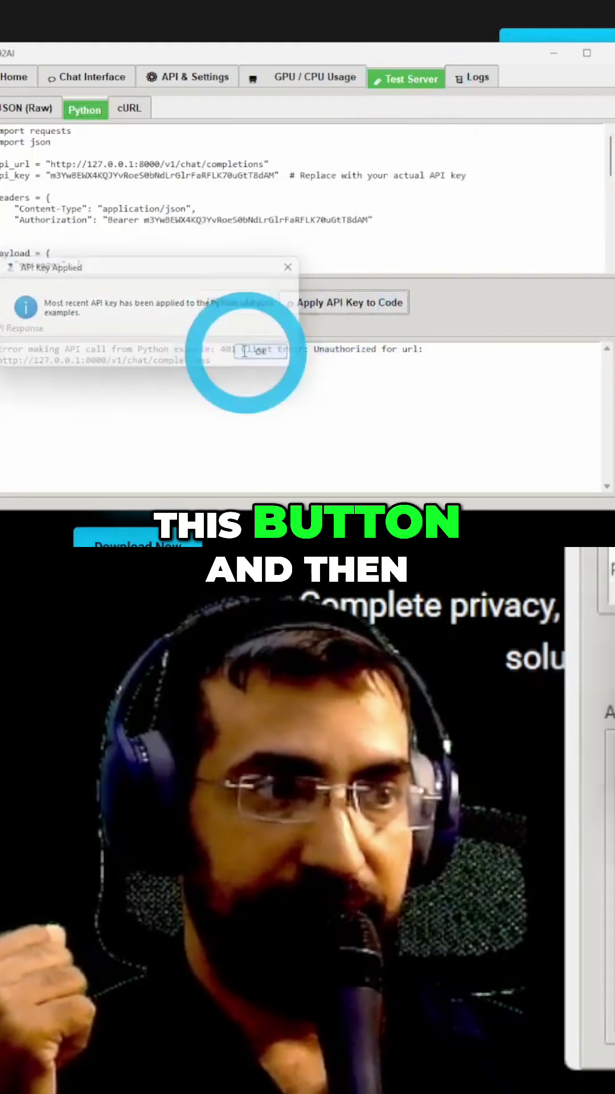
{"action": "left_click", "coordinate": [238, 302]}
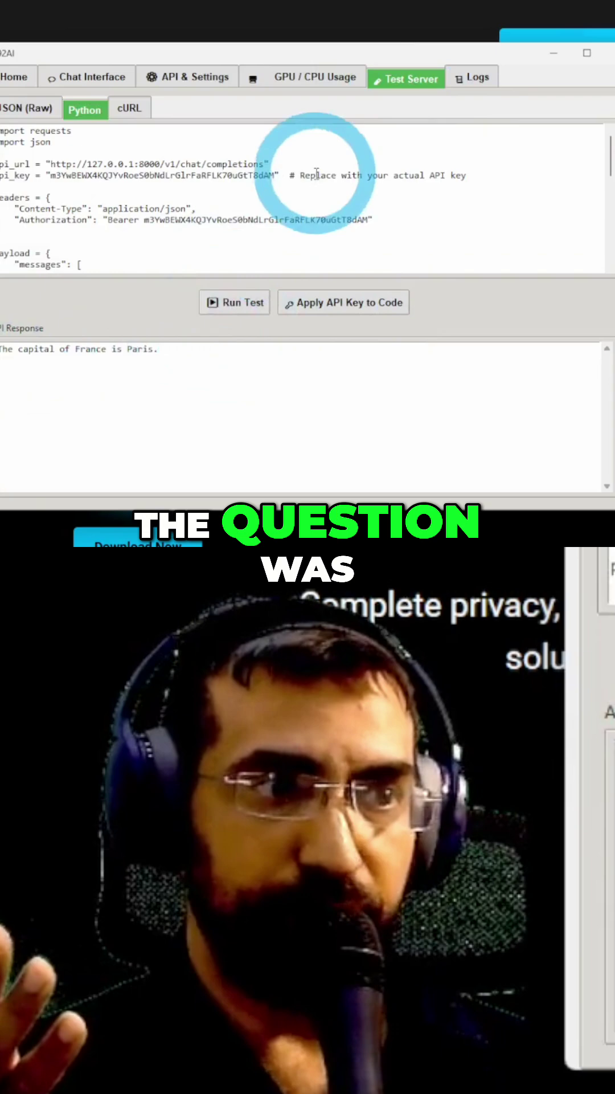
{"action": "scroll", "coordinate": [307, 185], "scroll_direction": "down", "scroll_amount": 2}
{"action": "scroll", "coordinate": [186, 203], "scroll_direction": "down", "scroll_amount": 2}
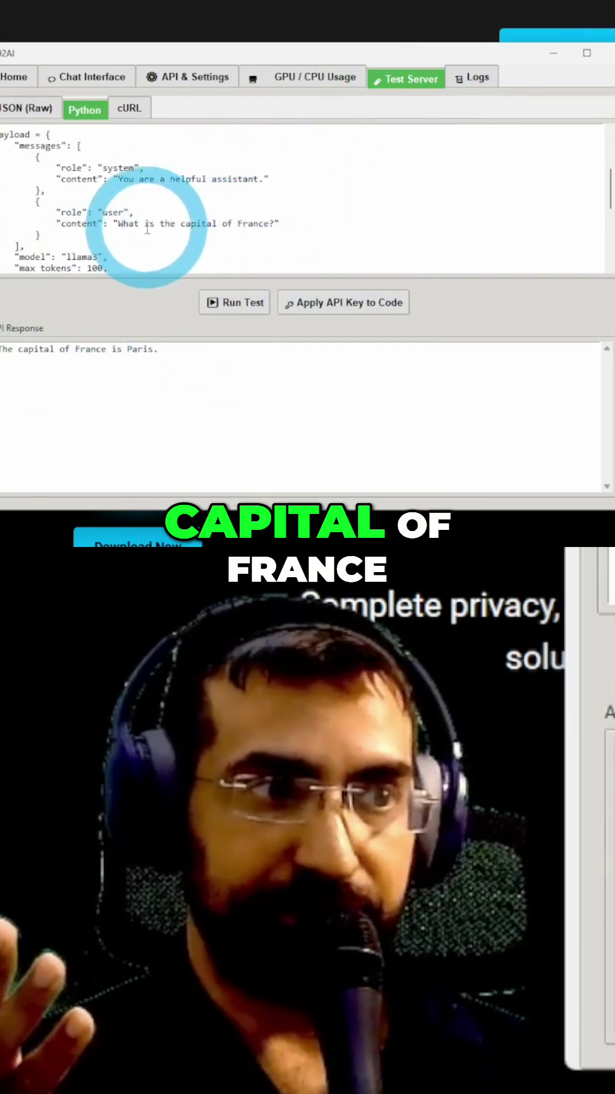
- Run the cURL test and get 'The small town had a magical treasure hidden deep.'
{"action": "left_click", "coordinate": [130, 109]}
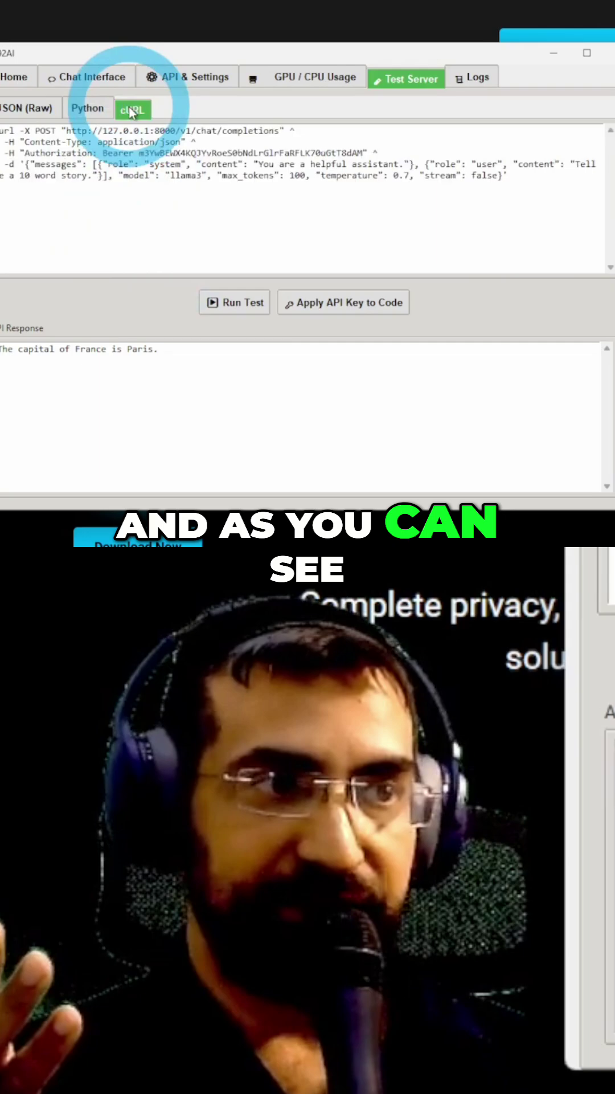
{"action": "left_click_drag", "start_coordinate": [368, 223], "coordinate": [51, 137]}
{"action": "left_click", "coordinate": [171, 232]}
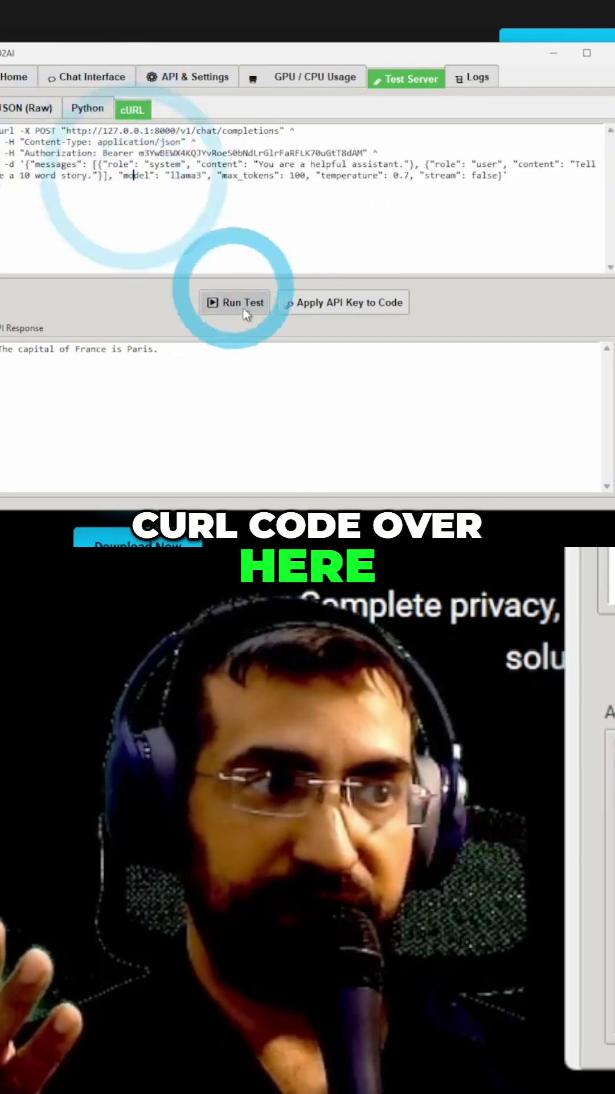
{"action": "left_click", "coordinate": [241, 309]}
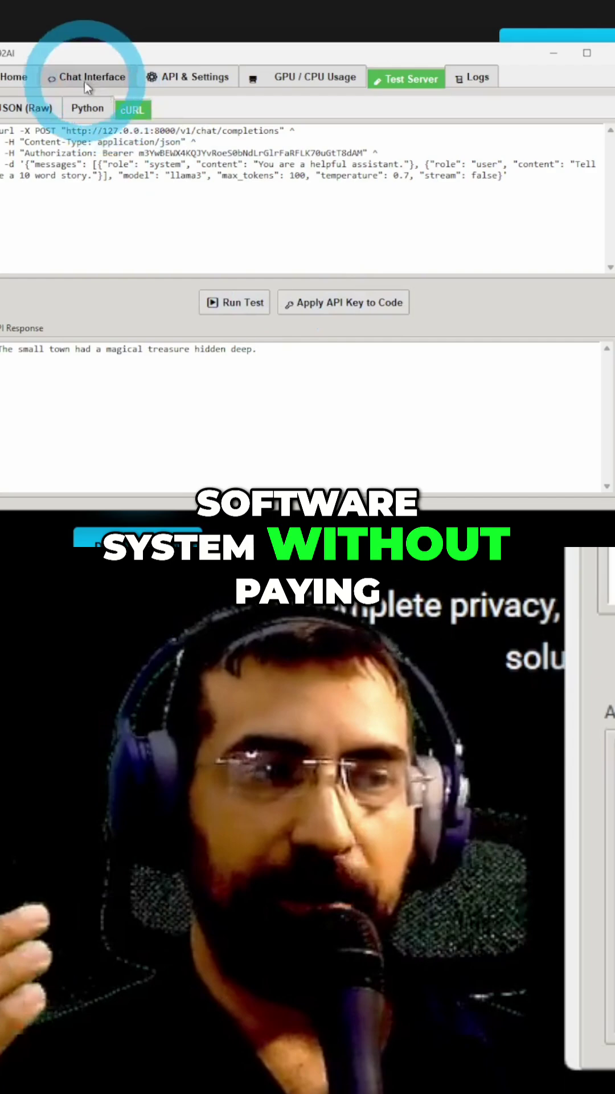
- Chat with the model: a greeting, then a fresh chat asking for a 100-word lake story
{"action": "left_click", "coordinate": [84, 81]}
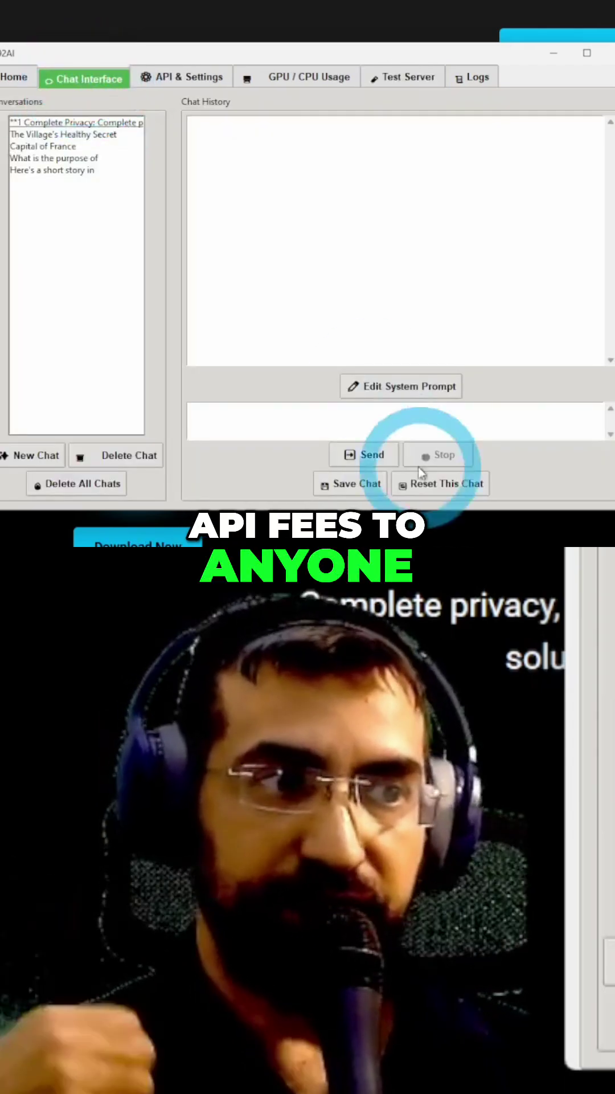
{"action": "left_click", "coordinate": [36, 454]}
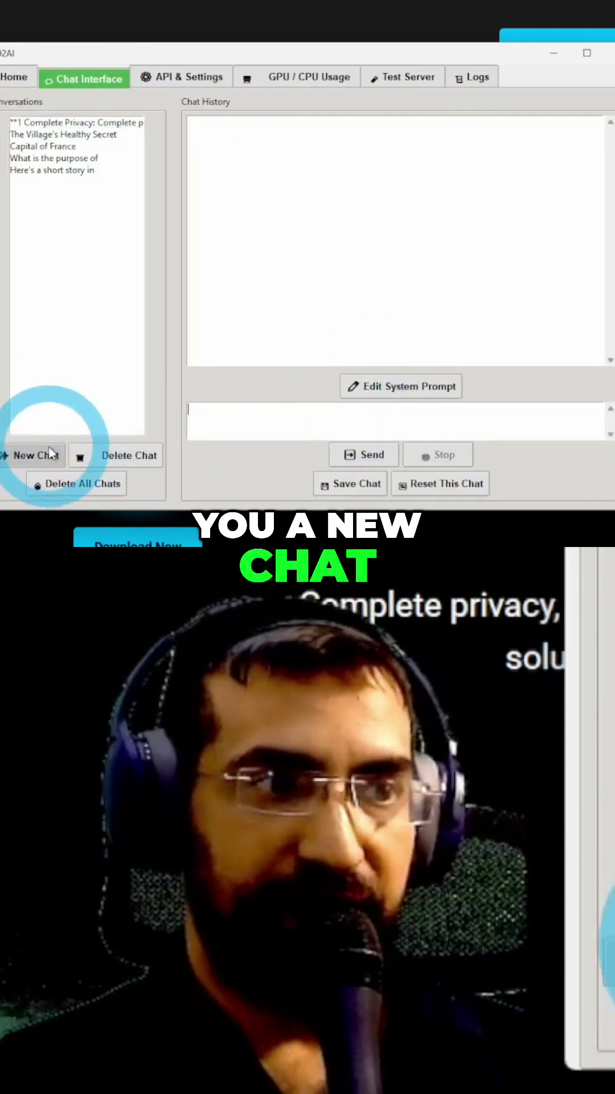
{"action": "left_click", "coordinate": [258, 413]}
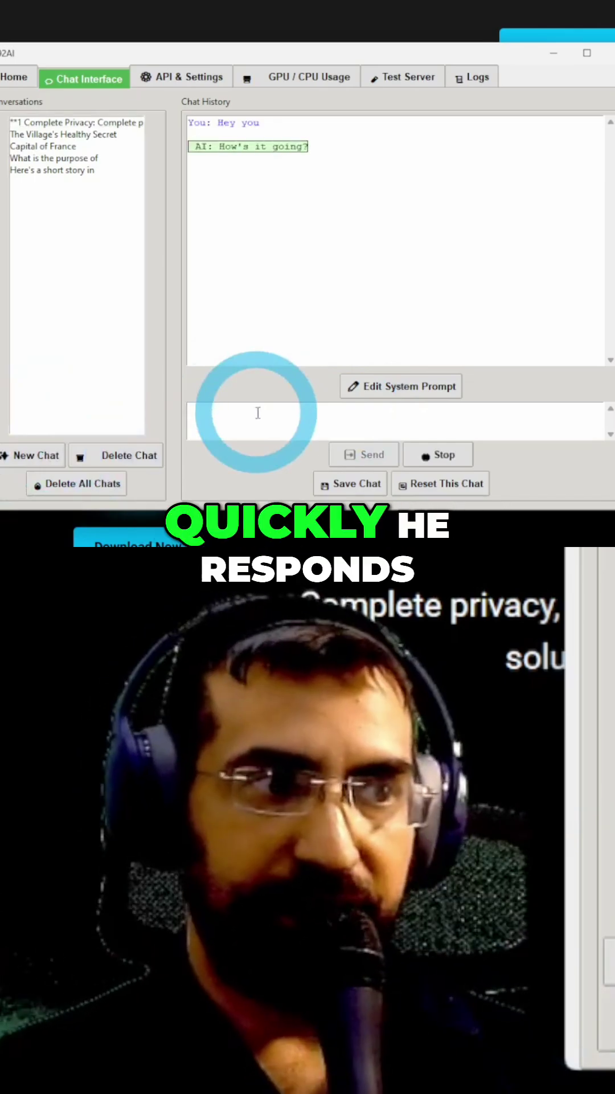
{"action": "left_click", "coordinate": [257, 414]}
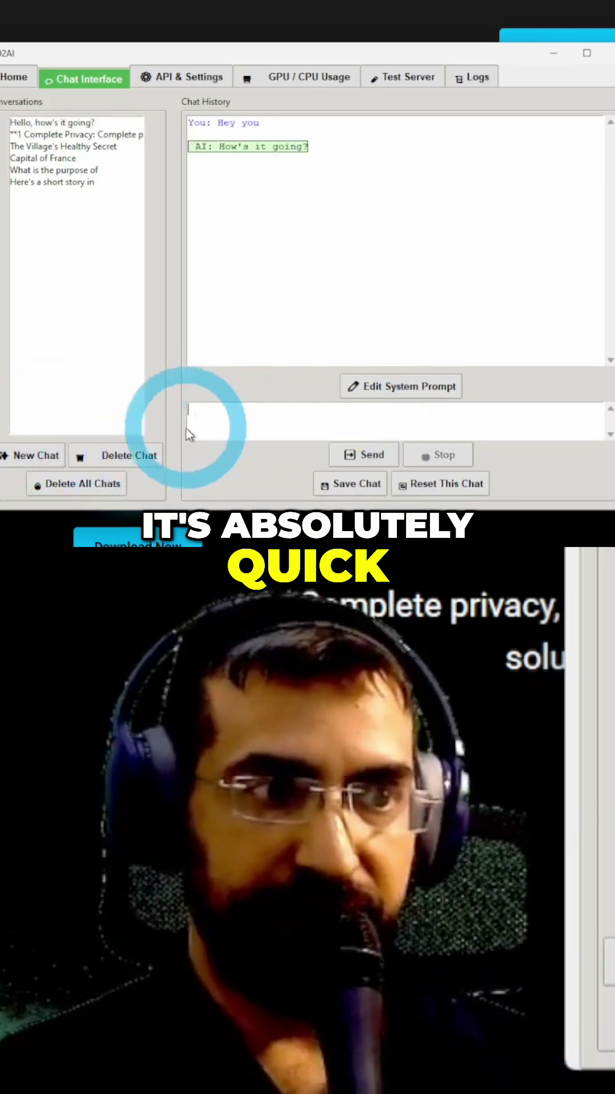
{"action": "left_click", "coordinate": [27, 459]}
{"action": "left_click", "coordinate": [234, 428]}
{"action": "type", "text": "W"}
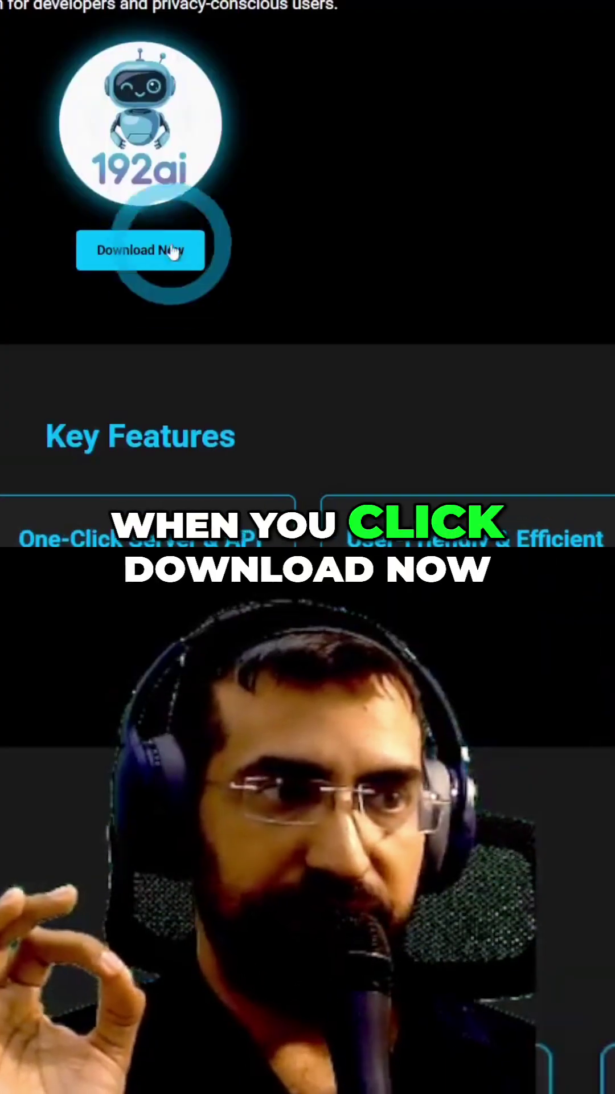
- Follow Download Now to the Google Drive folder holding 192ai.exe and the instructions file
{"action": "left_click", "coordinate": [156, 249]}
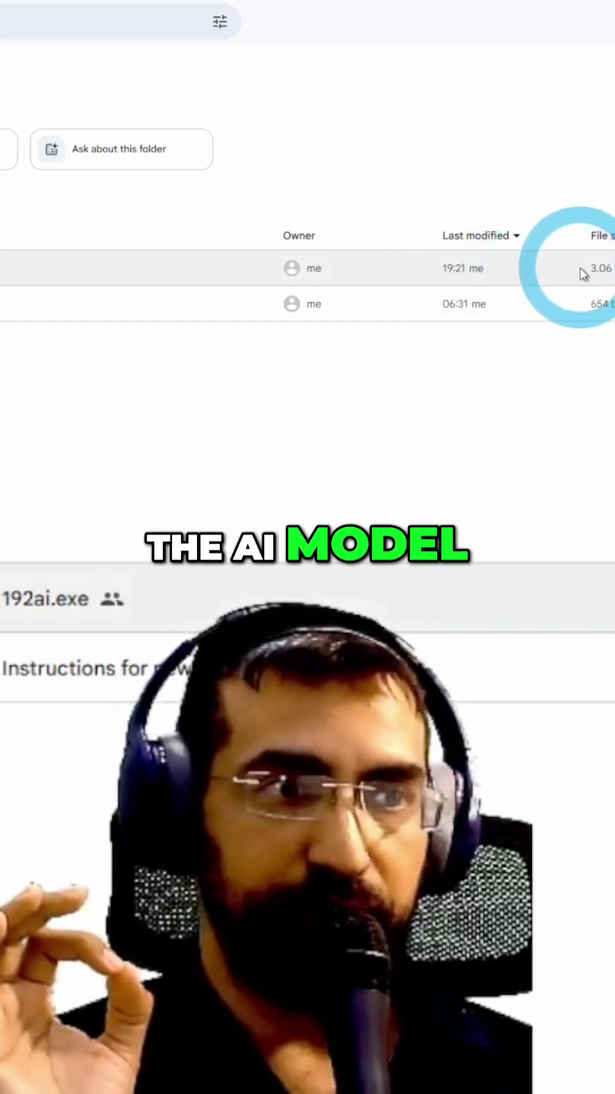
- Preview the Instructions file and select the meta-llama 3.1 8b Q4_K_M download link
{"action": "double_click", "coordinate": [76, 680]}
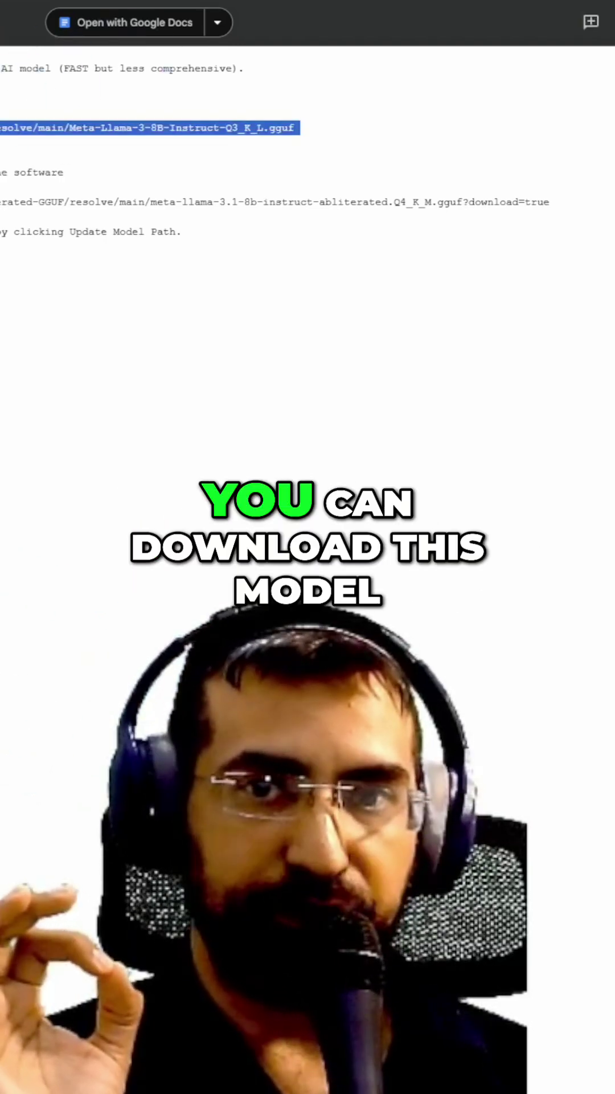
{"action": "triple_click", "coordinate": [274, 202]}
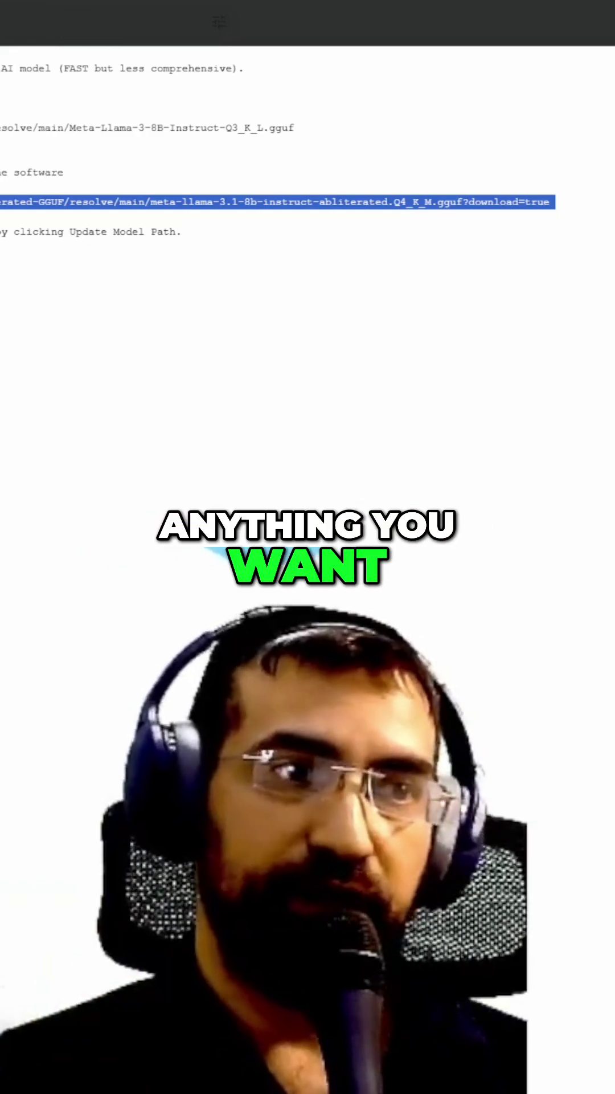
{"action": "triple_click", "coordinate": [568, 203]}
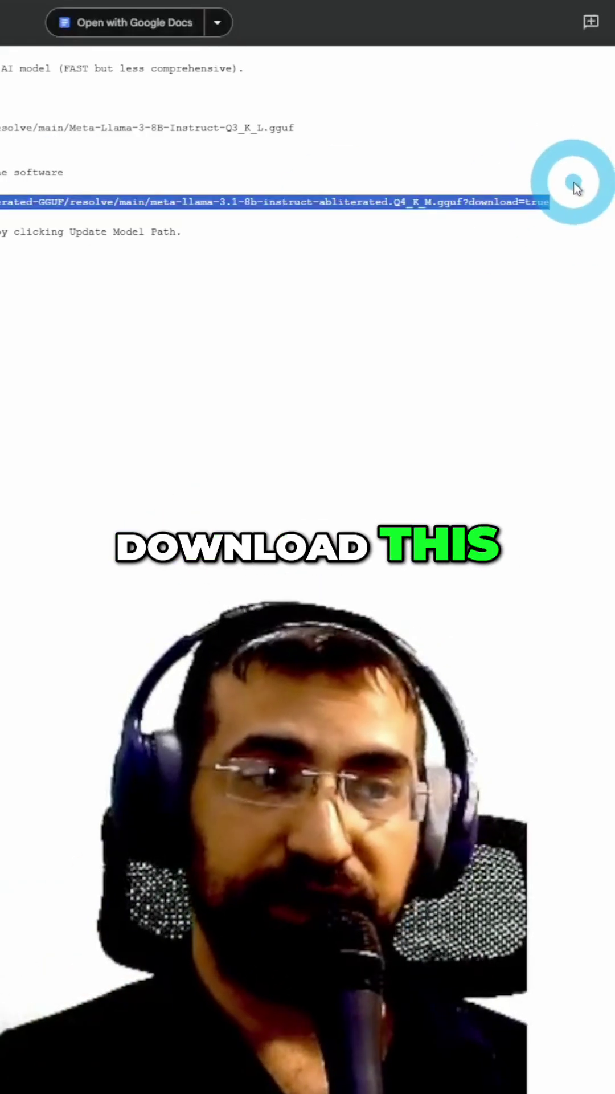
{"action": "left_click", "coordinate": [577, 188]}
{"action": "triple_click", "coordinate": [513, 201]}
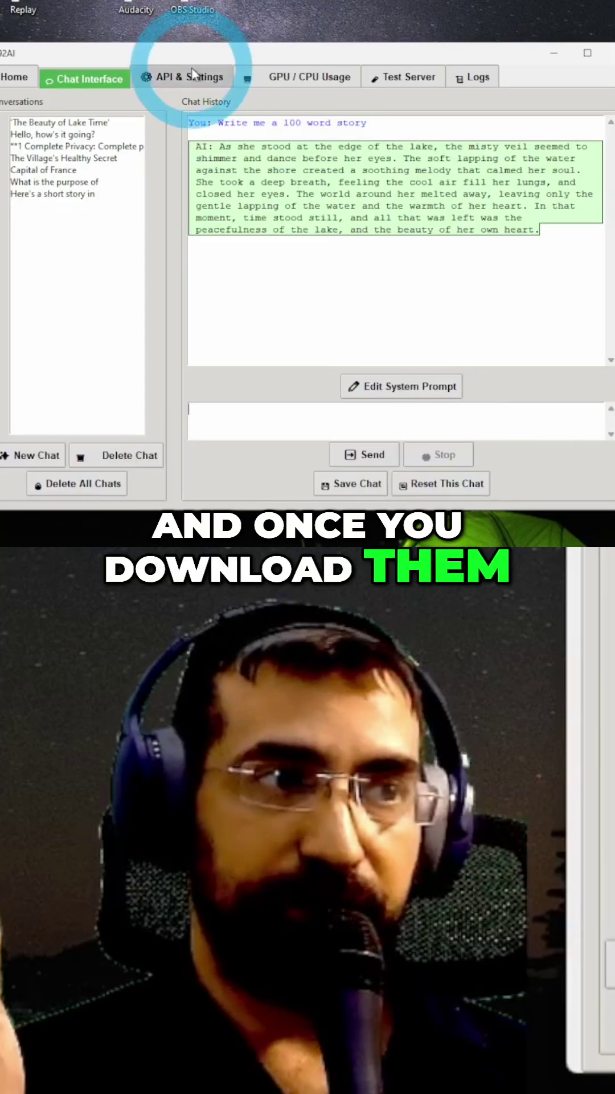
- Update the model path, choosing Reasoning-Llama-1b-v0.1-Q5_K_S.gguf among the Downloads GGUF files
{"action": "left_click", "coordinate": [184, 77]}
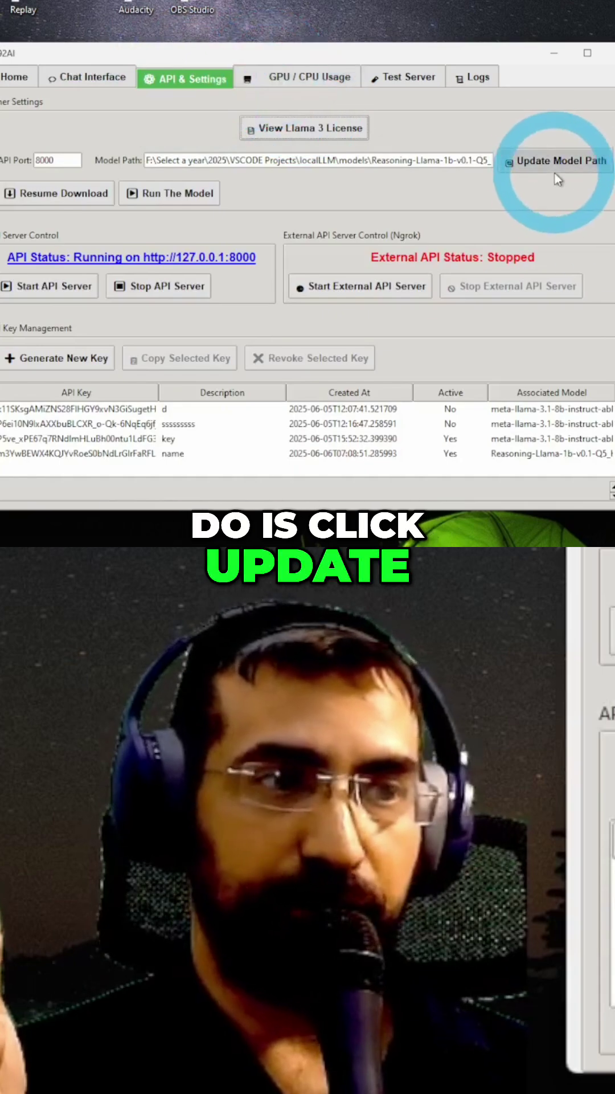
{"action": "left_click", "coordinate": [555, 166]}
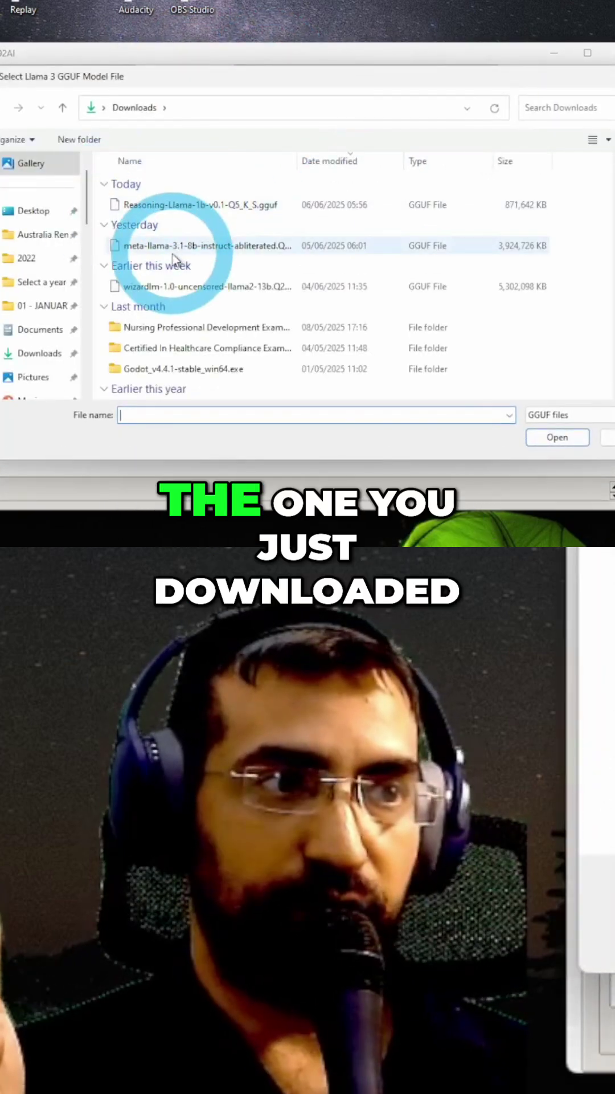
{"action": "left_click", "coordinate": [175, 245]}
{"action": "left_click", "coordinate": [184, 286]}
{"action": "left_click", "coordinate": [184, 246]}
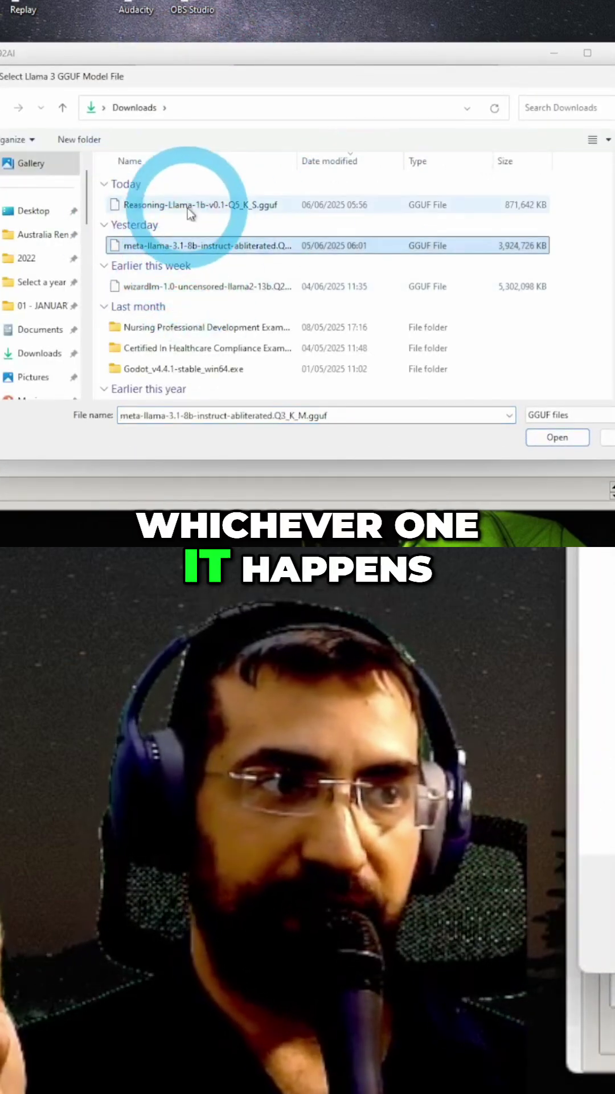
{"action": "left_click", "coordinate": [192, 204]}
{"action": "left_click", "coordinate": [193, 286]}
{"action": "left_click", "coordinate": [205, 246]}
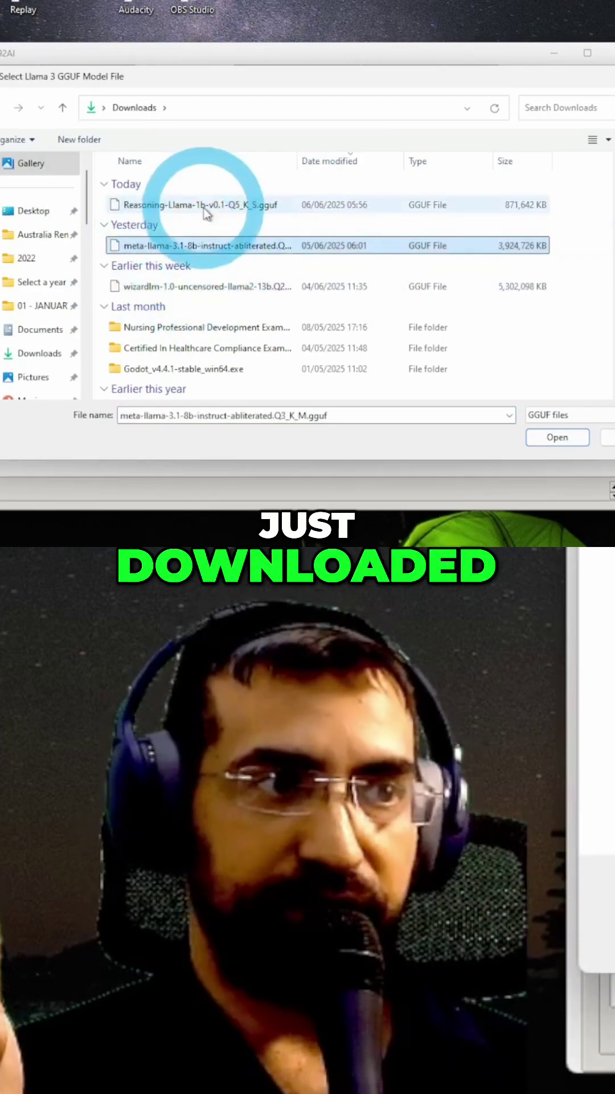
{"action": "left_click", "coordinate": [205, 208]}
{"action": "left_click", "coordinate": [558, 437]}
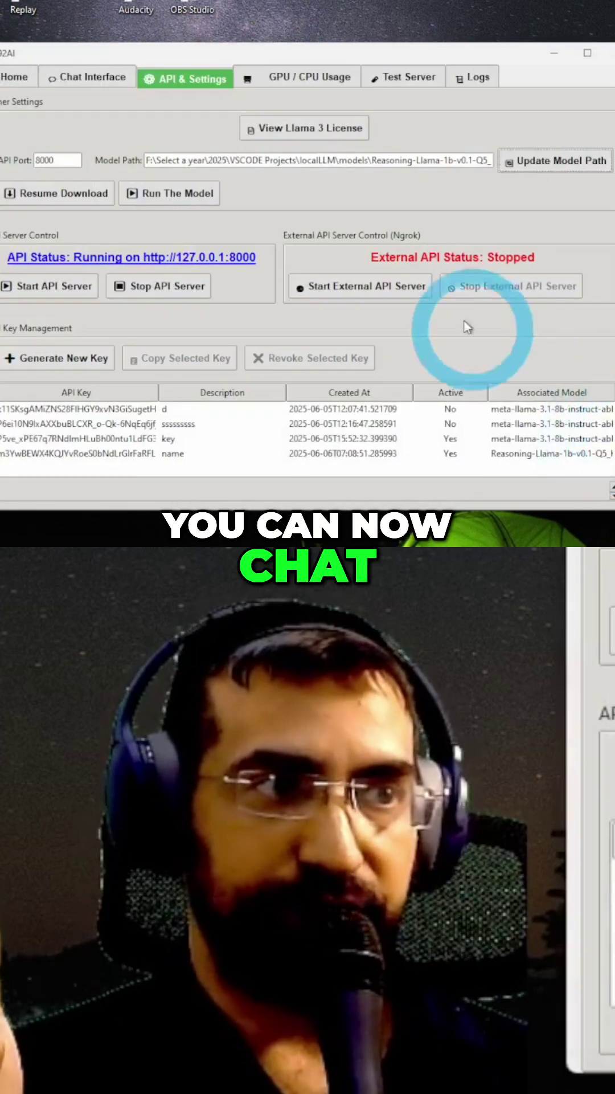